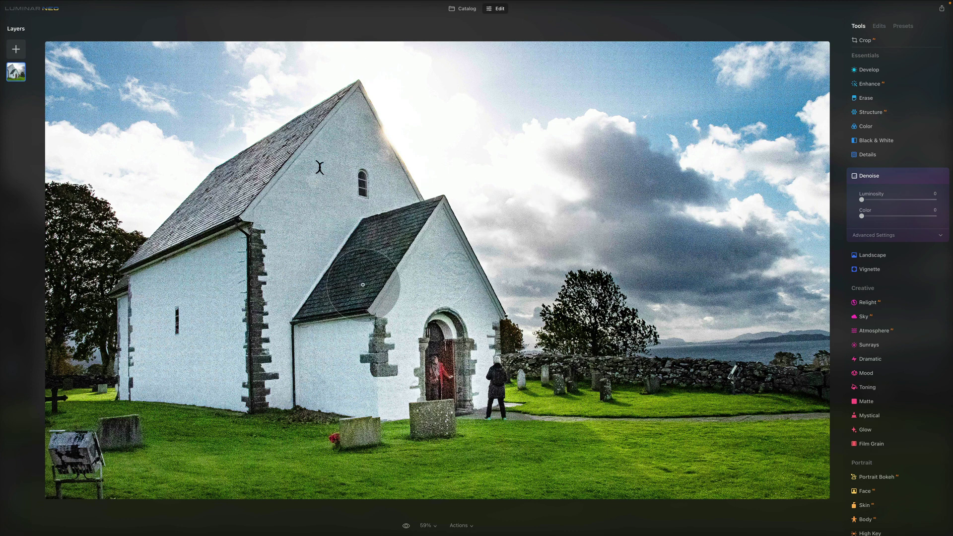
# Zoom the church photo to 100% and pan across the gable, walls and lower roof to inspect the grain
pyautogui.hotkey('ctrl', '+')
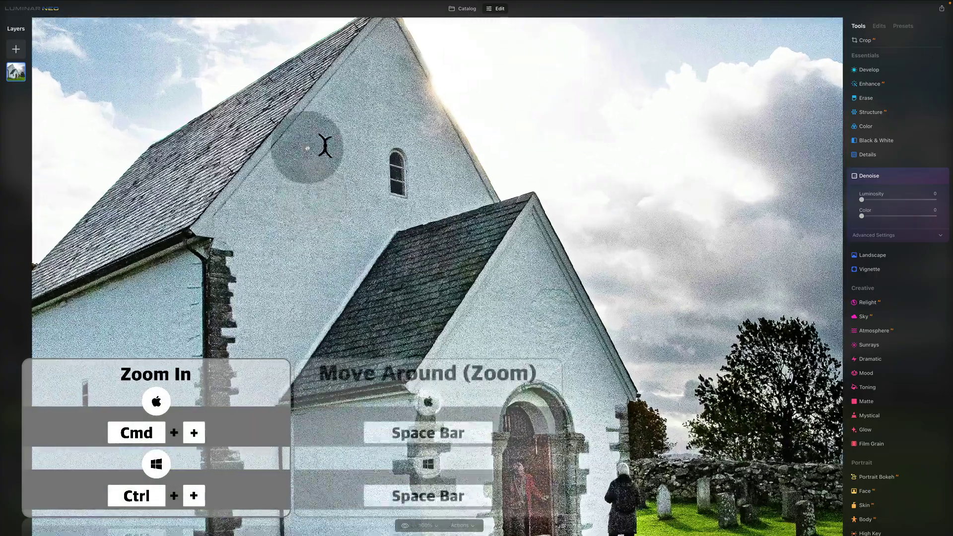
pyautogui.moveTo(307, 147); pyautogui.dragTo(472, 292)
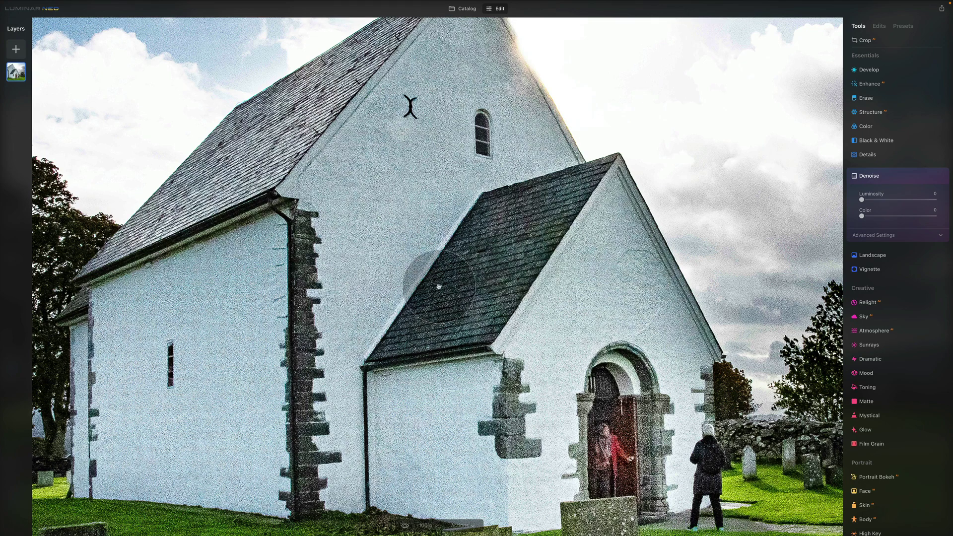
pyautogui.moveTo(422, 185); pyautogui.dragTo(645, 453)
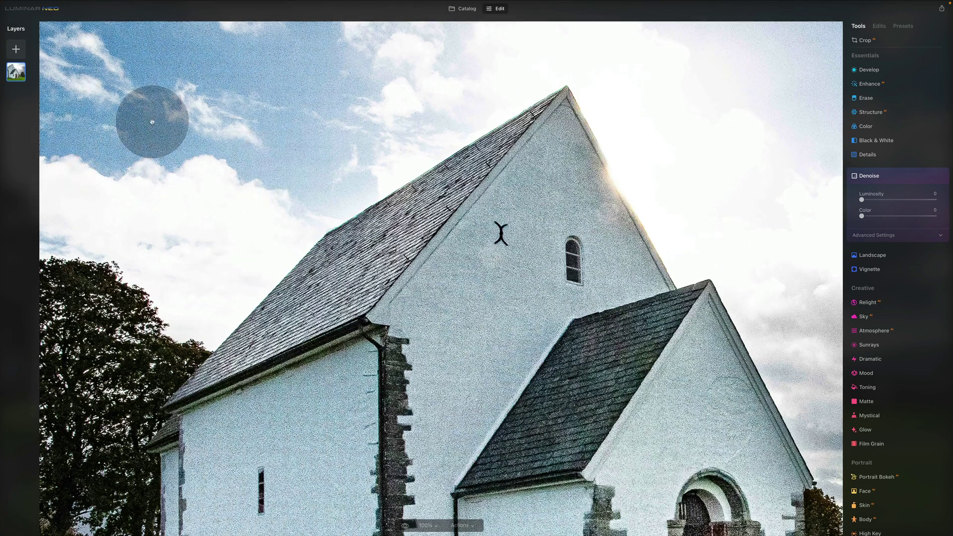
pyautogui.moveTo(415, 272); pyautogui.dragTo(351, 235)
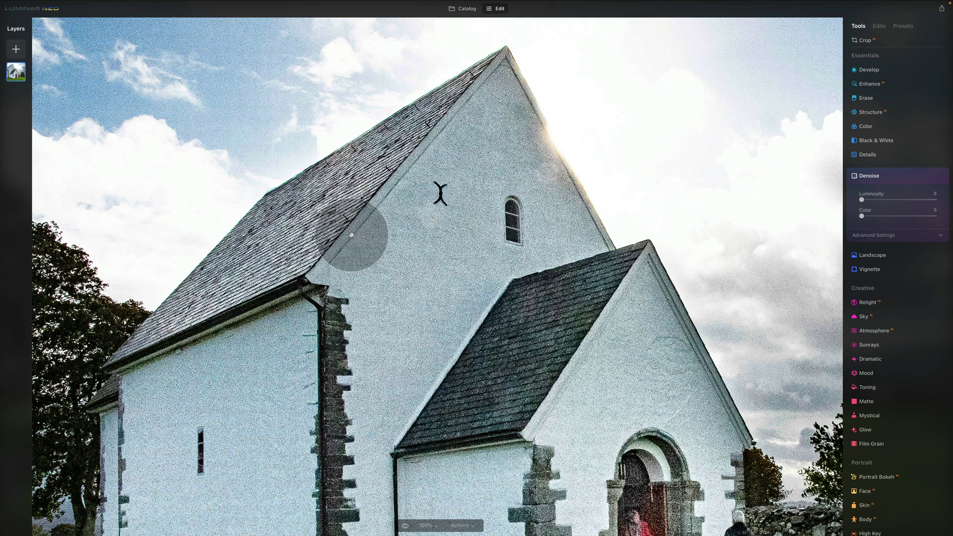
pyautogui.moveTo(536, 341); pyautogui.dragTo(529, 326)
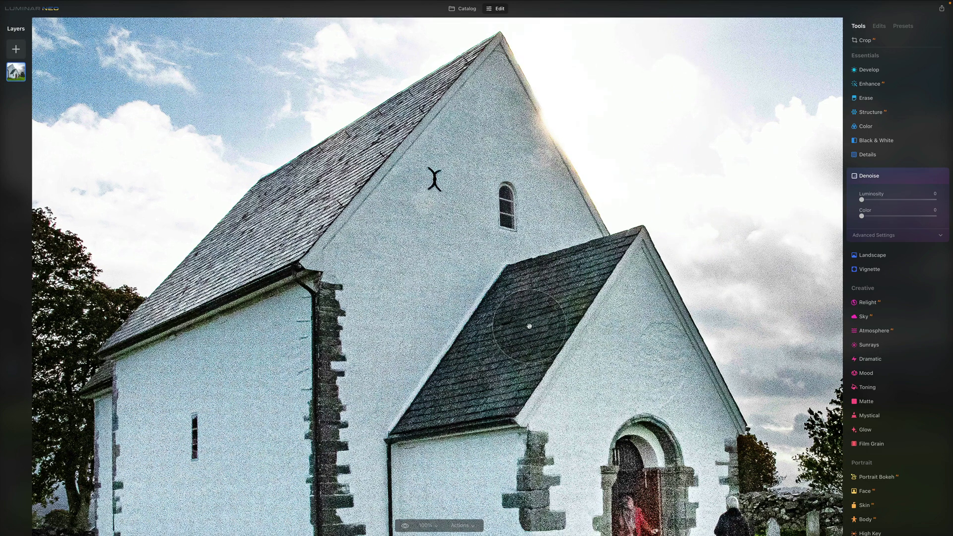
pyautogui.moveTo(538, 360); pyautogui.dragTo(538, 360)
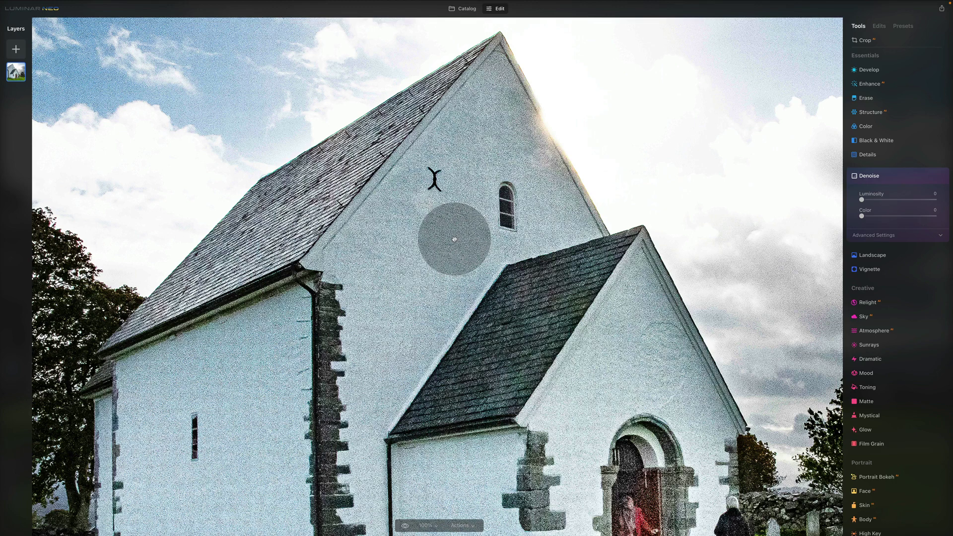
pyautogui.moveTo(529, 316)
pyautogui.mouseDown()
pyautogui.moveTo(588, 389)
pyautogui.moveTo(574, 336)
pyautogui.moveTo(587, 293)
pyautogui.moveTo(543, 245)
pyautogui.moveTo(563, 317)
pyautogui.mouseUp()
pyautogui.moveTo(478, 374)
pyautogui.mouseDown()
pyautogui.moveTo(559, 308)
pyautogui.moveTo(531, 352)
pyautogui.moveTo(436, 336)
pyautogui.moveTo(512, 335)
pyautogui.mouseUp()
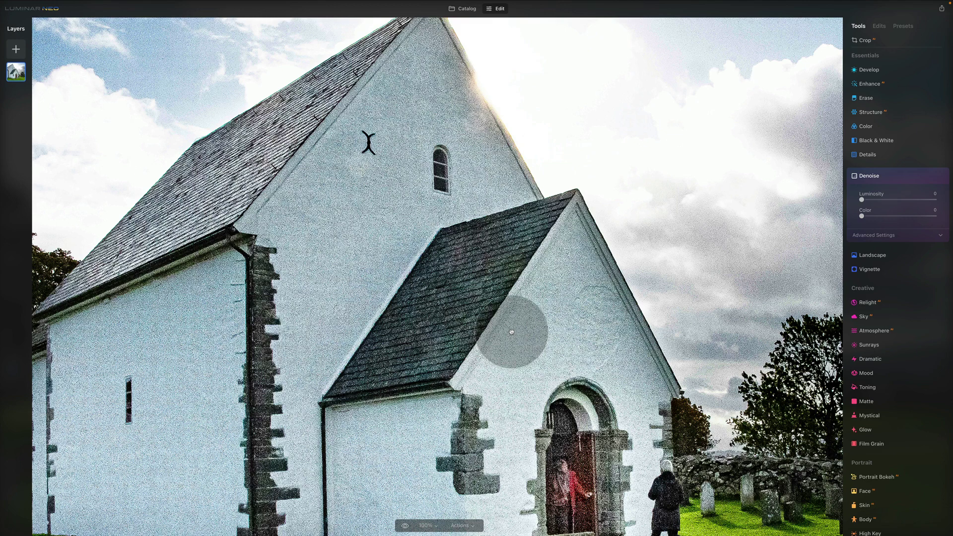
pyautogui.moveTo(353, 222); pyautogui.dragTo(425, 238)
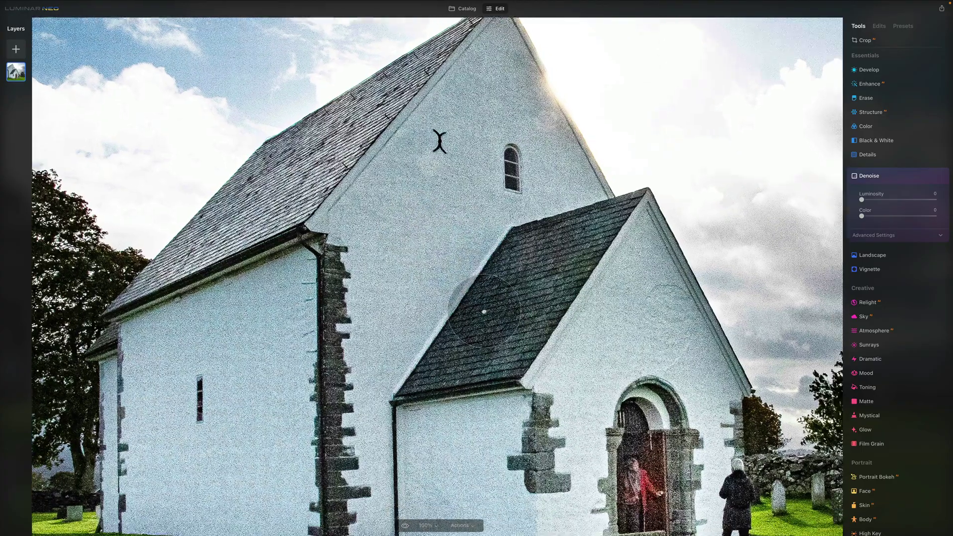
pyautogui.moveTo(484, 312); pyautogui.dragTo(449, 247)
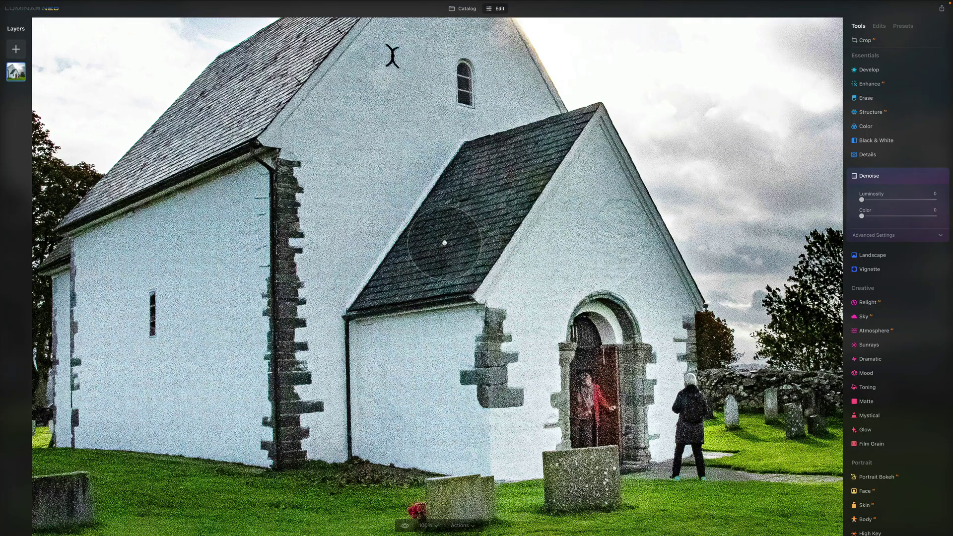
pyautogui.moveTo(434, 244)
pyautogui.mouseDown()
pyautogui.moveTo(484, 239)
pyautogui.moveTo(442, 207)
pyautogui.moveTo(405, 230)
pyautogui.mouseUp()
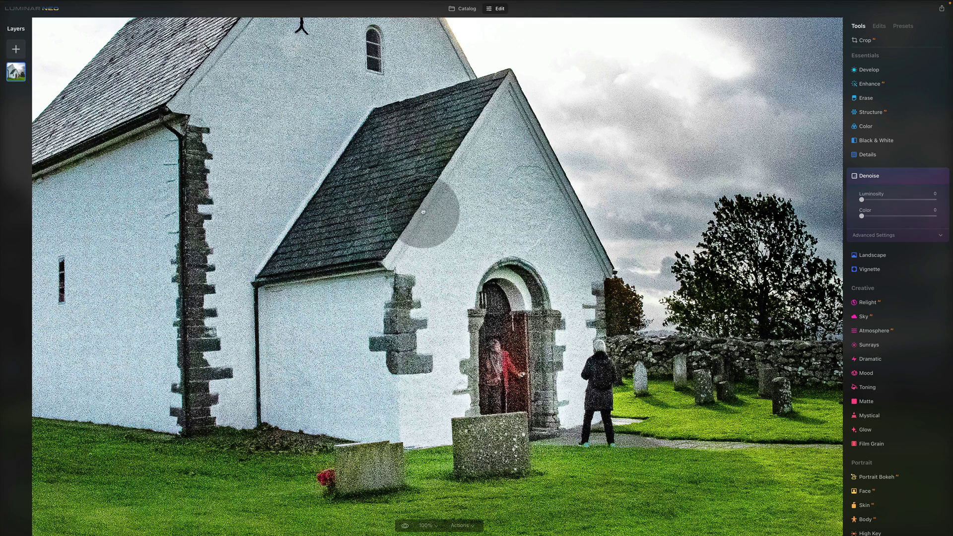
# Open the woman's portrait from E08 - Denoise and expand its Denoise settings
pyautogui.click(464, 9)
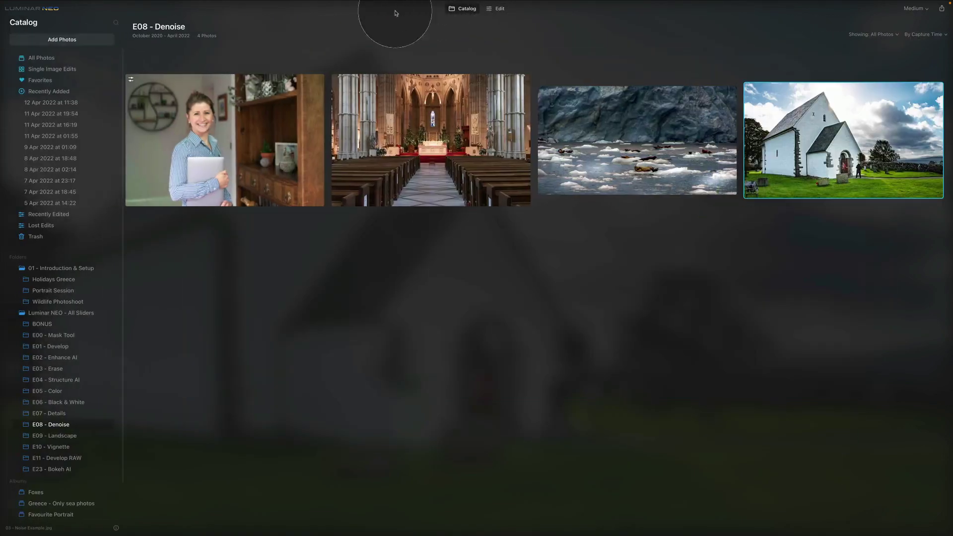
pyautogui.click(499, 9)
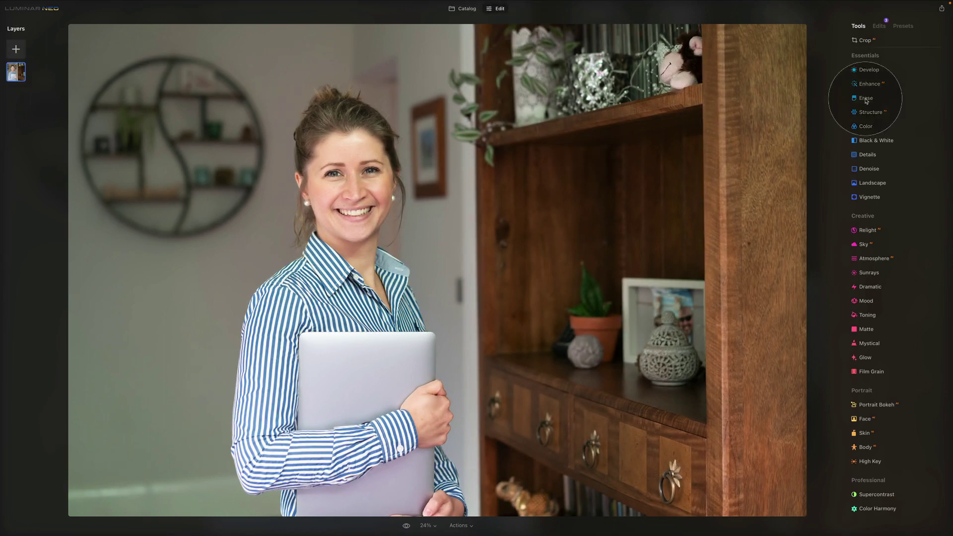
pyautogui.click(886, 168)
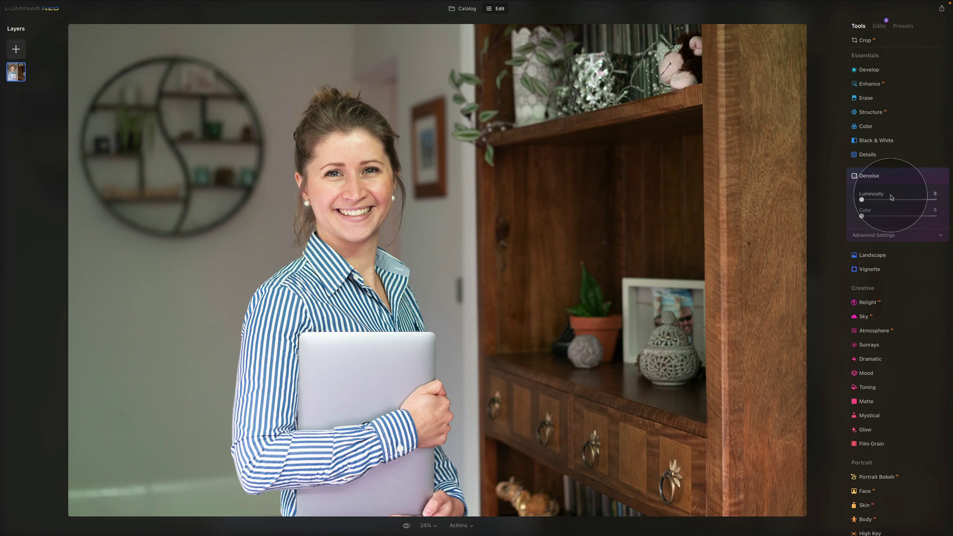
# View the face at 100%, reveal Boost (25), and try Luminosity 32 before resetting it to 0
pyautogui.doubleClick(437, 225)
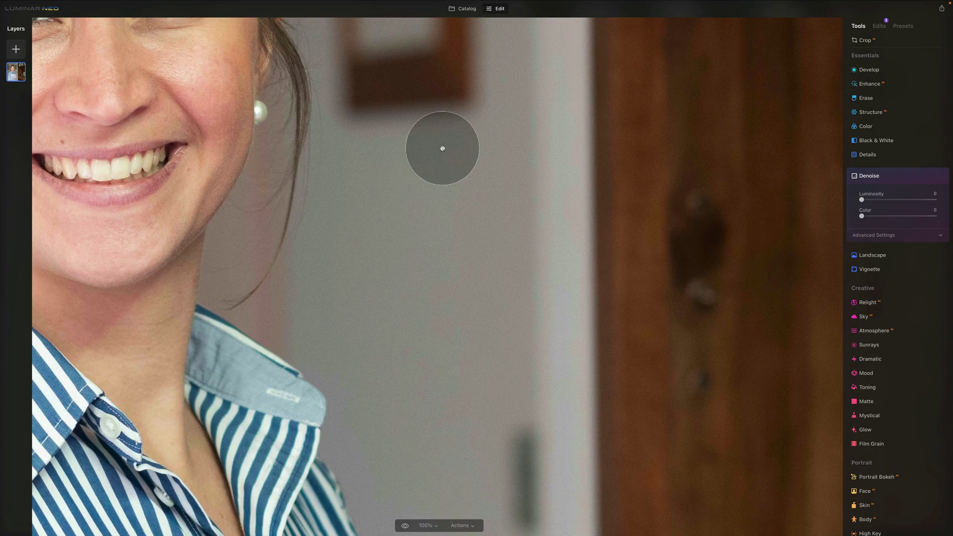
pyautogui.moveTo(442, 148); pyautogui.dragTo(459, 227)
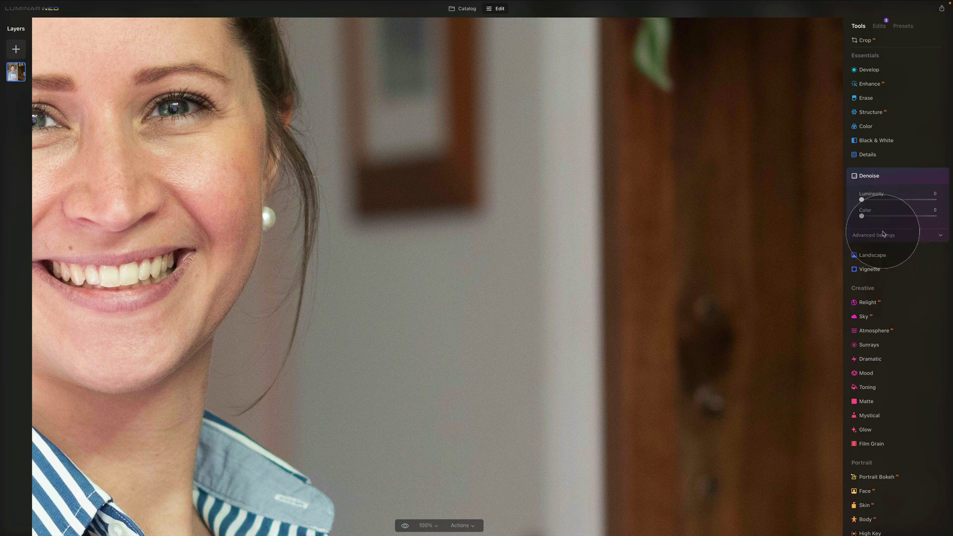
pyautogui.click(921, 238)
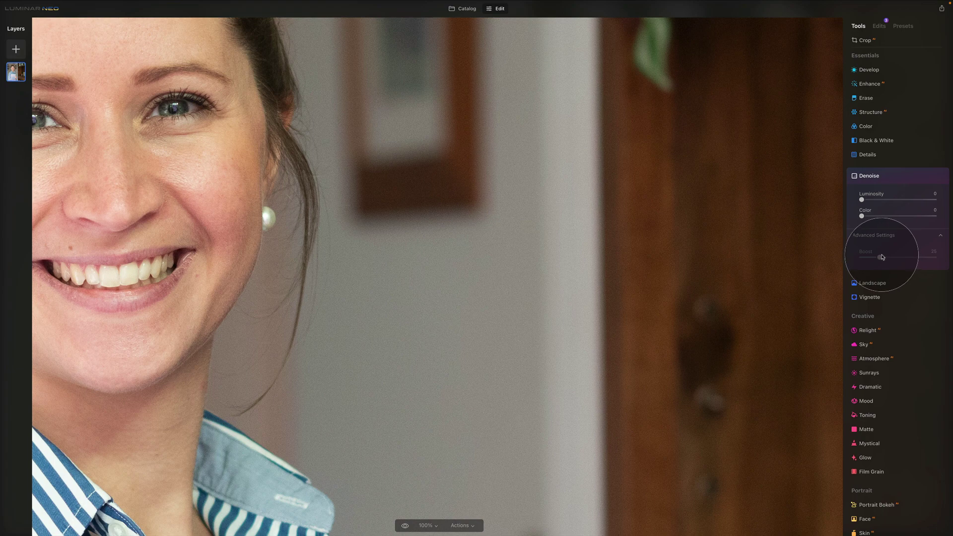
pyautogui.click(886, 199)
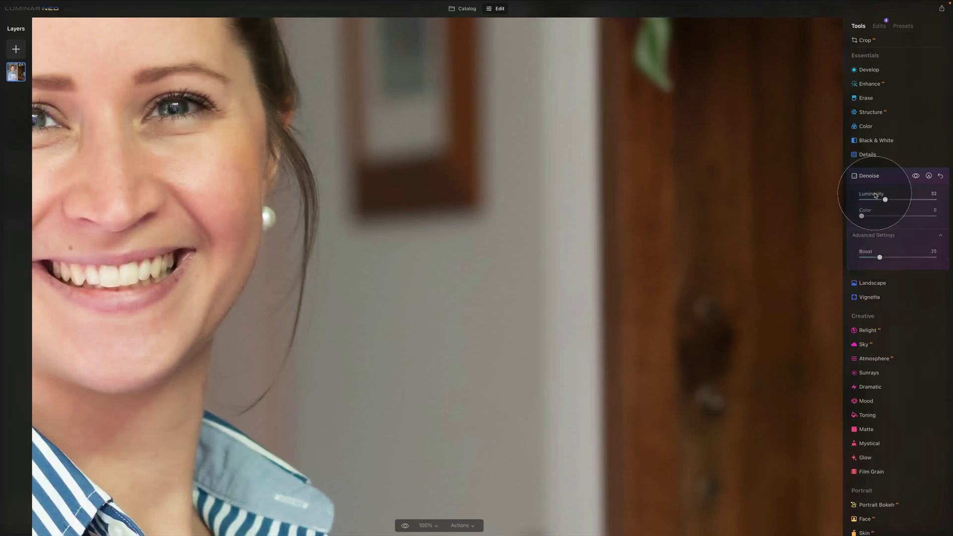
pyautogui.doubleClick(874, 195)
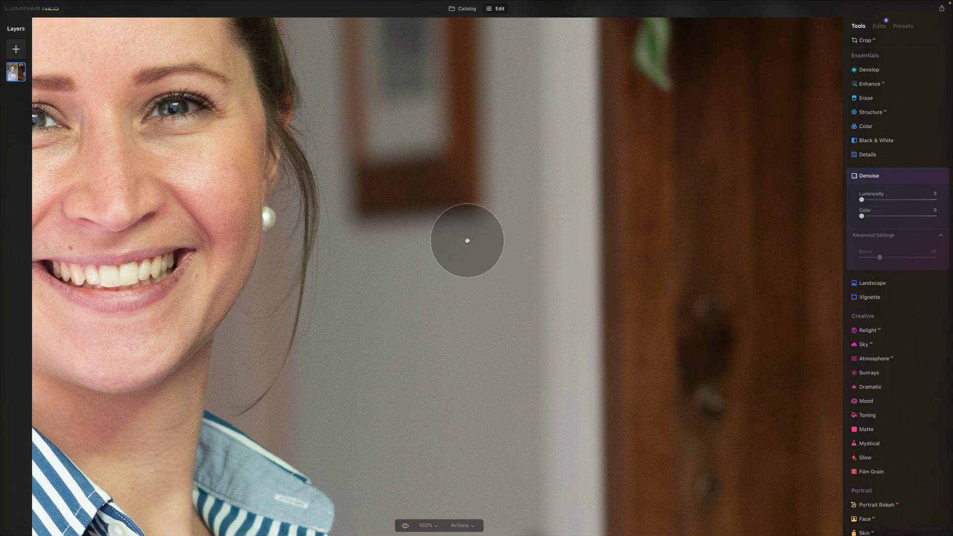
pyautogui.moveTo(456, 228); pyautogui.dragTo(604, 336)
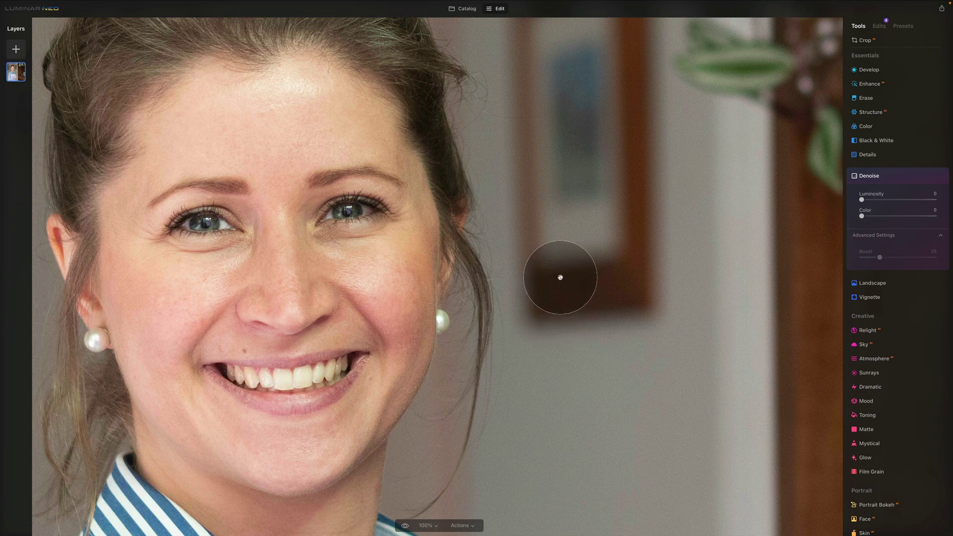
pyautogui.moveTo(560, 276); pyautogui.dragTo(522, 276)
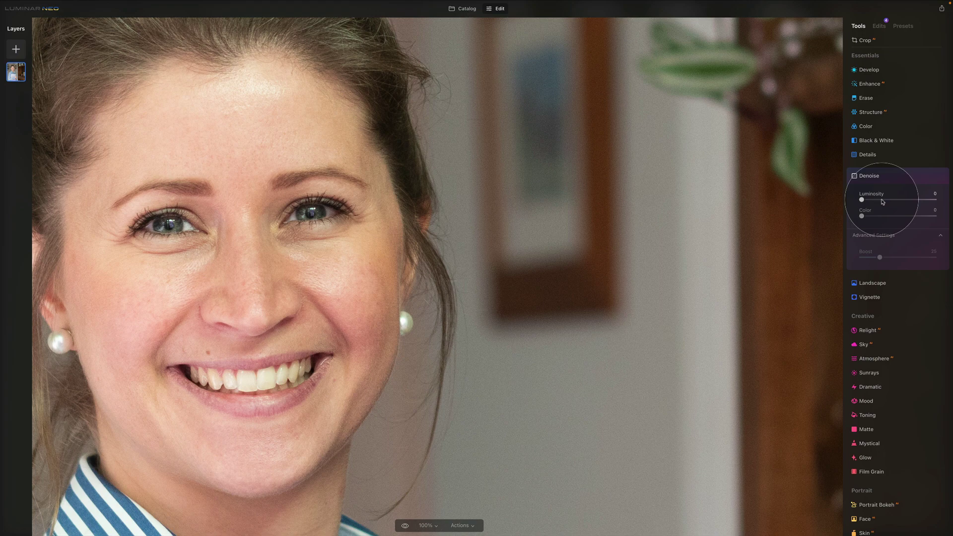
pyautogui.moveTo(893, 199); pyautogui.dragTo(935, 199)
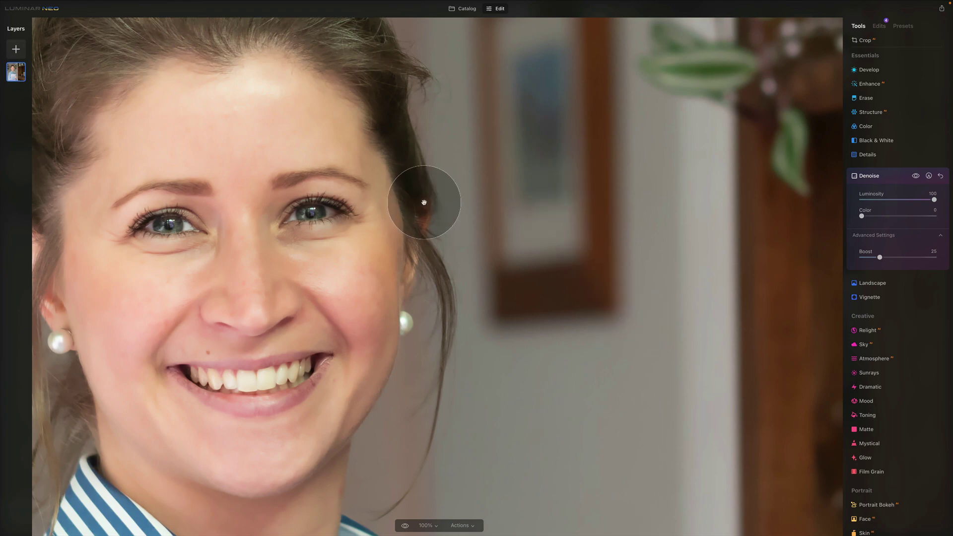
pyautogui.moveTo(496, 262); pyautogui.dragTo(506, 263)
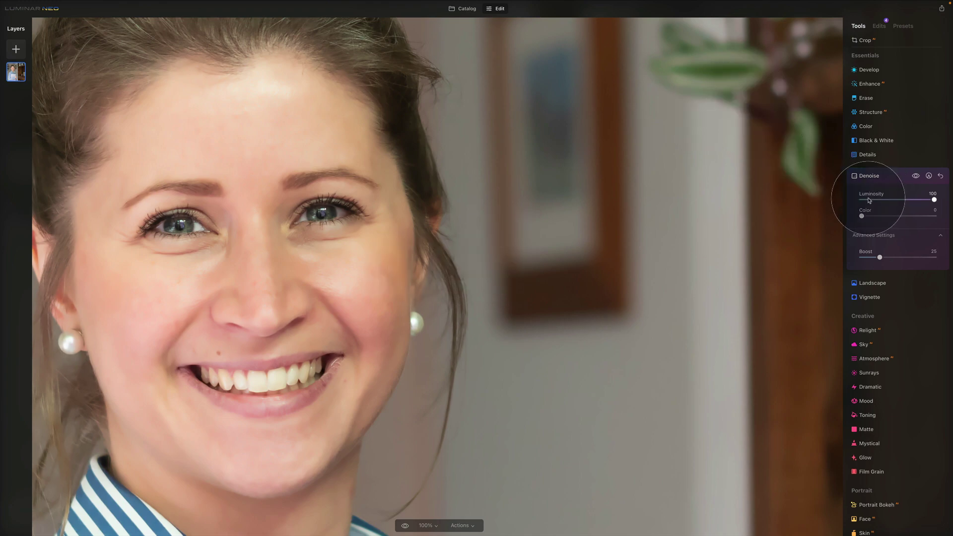
# Ease the portrait's Luminosity noise reduction to 40, comparing before/after and at 100% on the face
pyautogui.moveTo(863, 200); pyautogui.dragTo(876, 201)
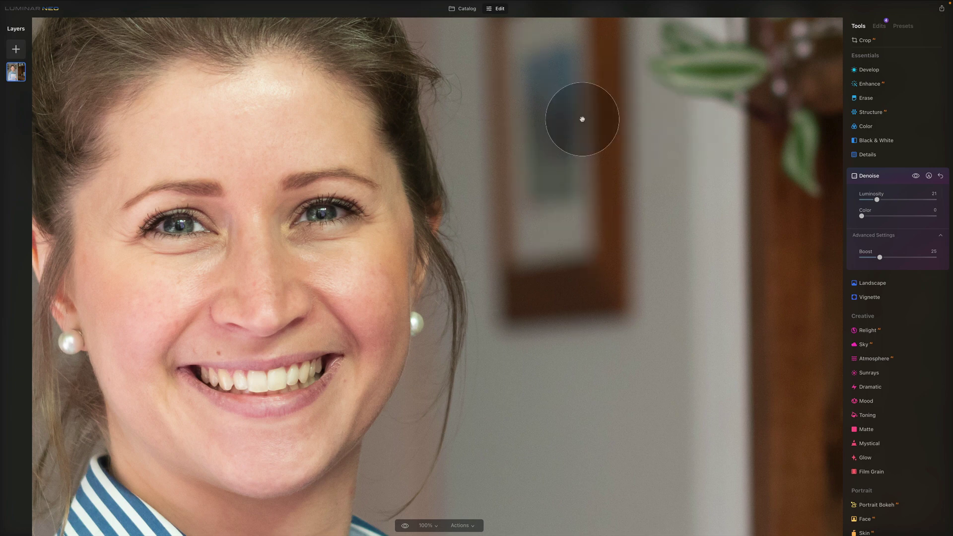
pyautogui.click(917, 176)
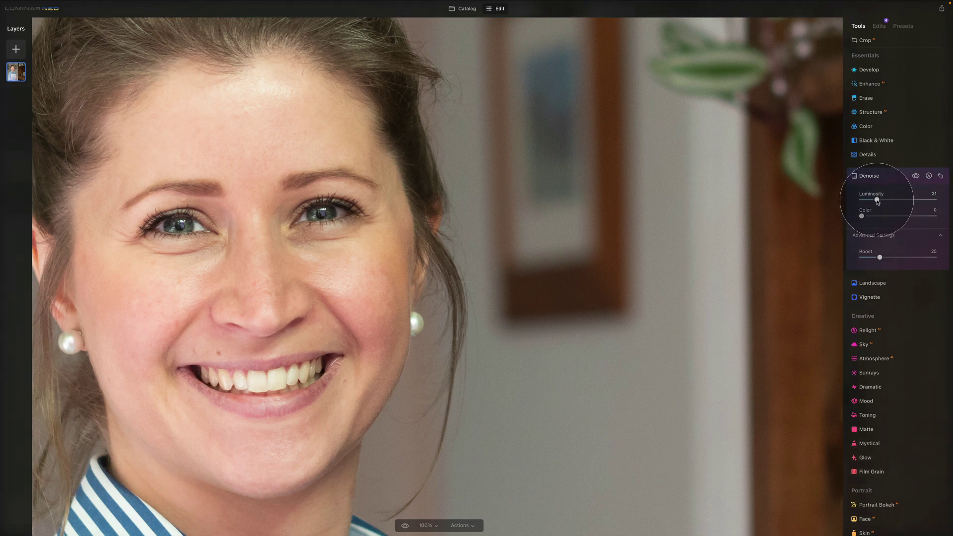
pyautogui.moveTo(877, 202); pyautogui.dragTo(894, 204)
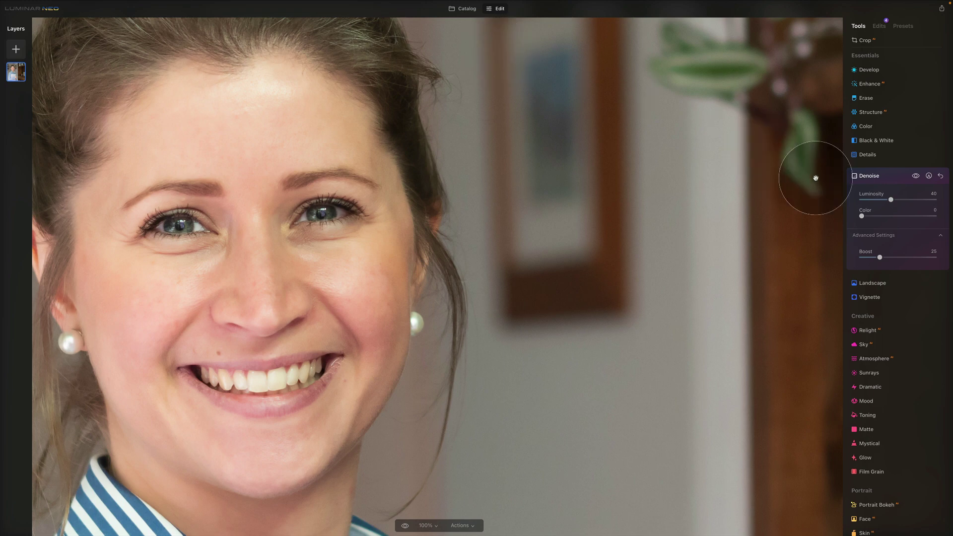
pyautogui.click(916, 177)
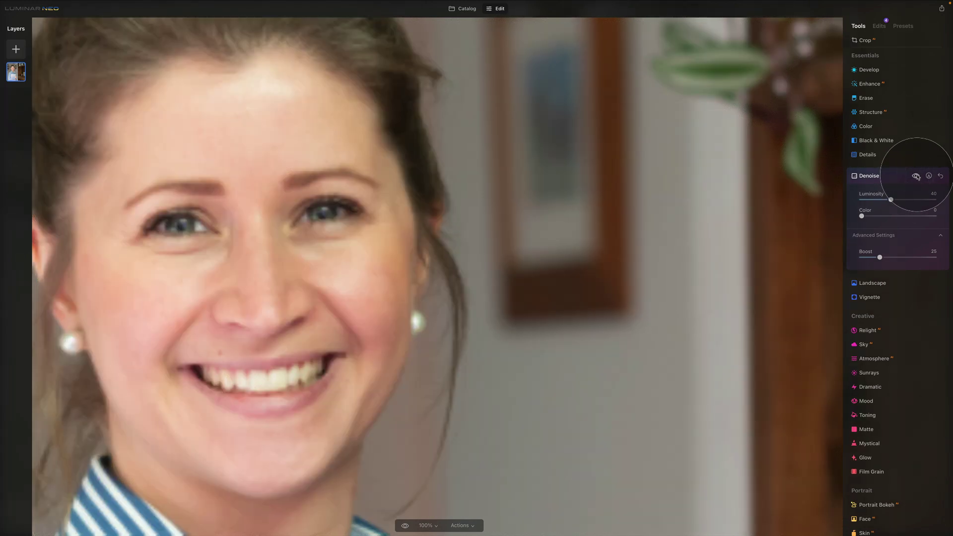
pyautogui.click(382, 212)
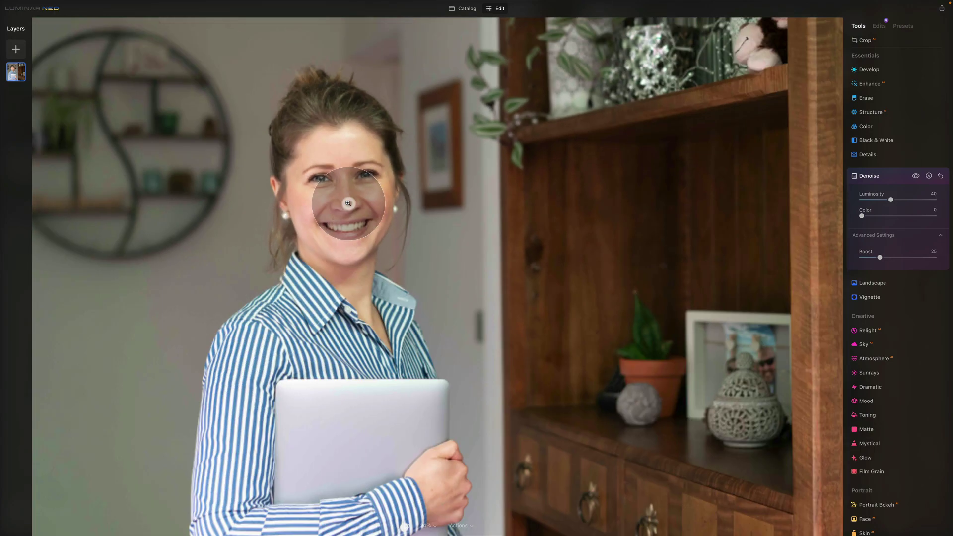
pyautogui.click(333, 173)
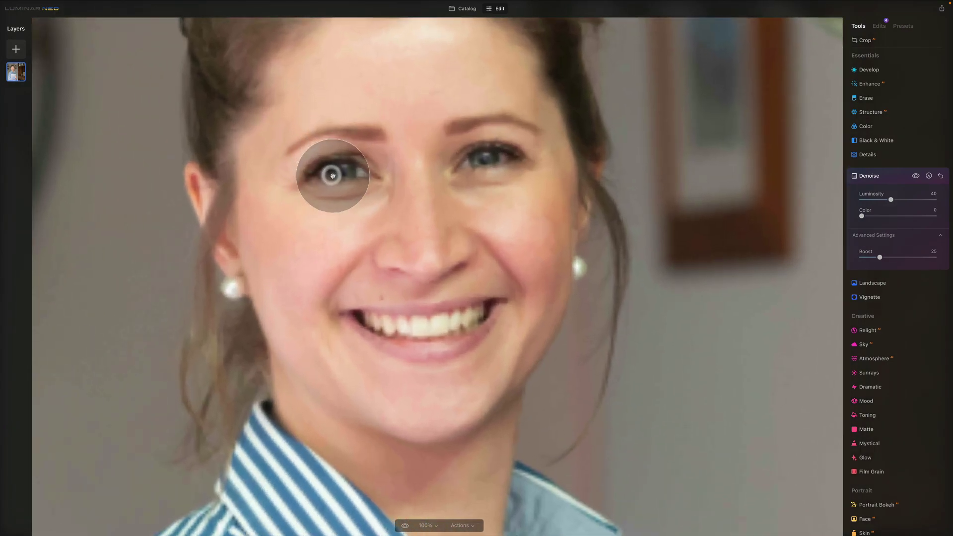
pyautogui.moveTo(392, 182); pyautogui.dragTo(484, 270)
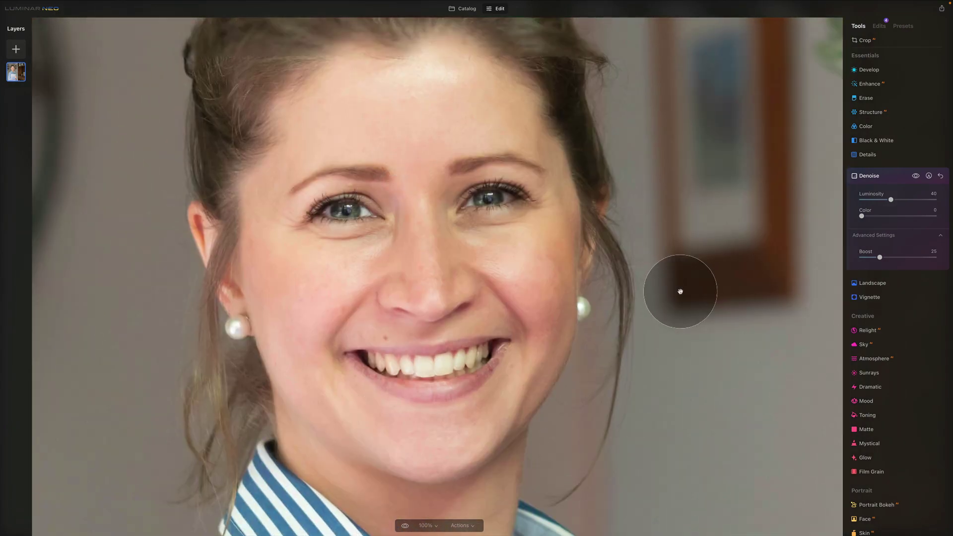
pyautogui.click(510, 240)
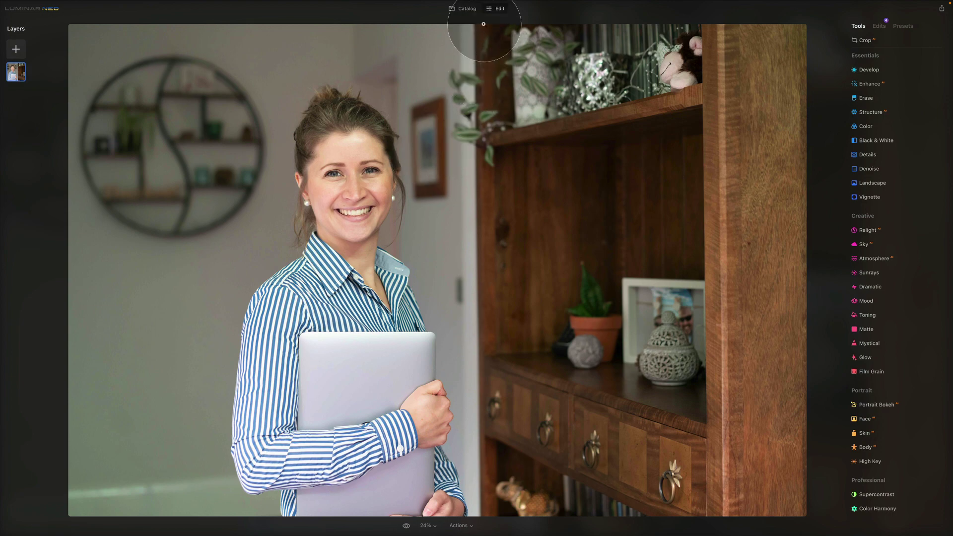
# Open the cathedral interior photo from the E08 - Denoise collection in the Edit view
pyautogui.click(461, 10)
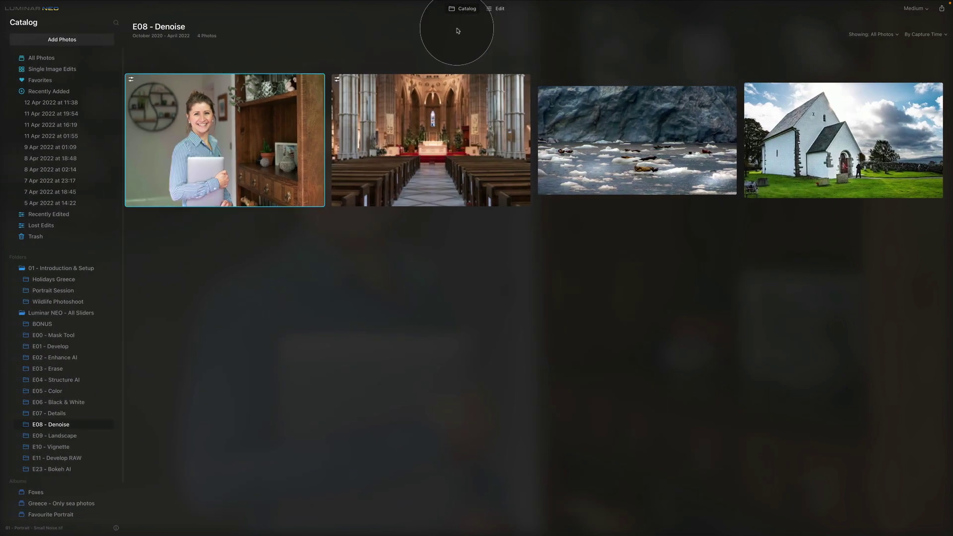
pyautogui.click(442, 172)
pyautogui.click(495, 8)
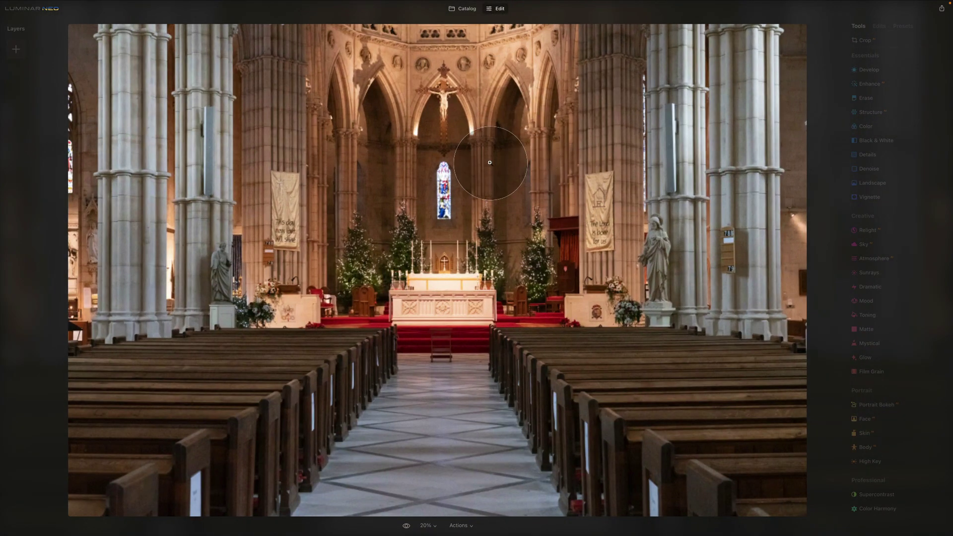
# At 100% on the stained glass window, set Denoise Luminosity to 69 and compare with the original
pyautogui.doubleClick(428, 162)
pyautogui.moveTo(427, 103); pyautogui.dragTo(502, 196)
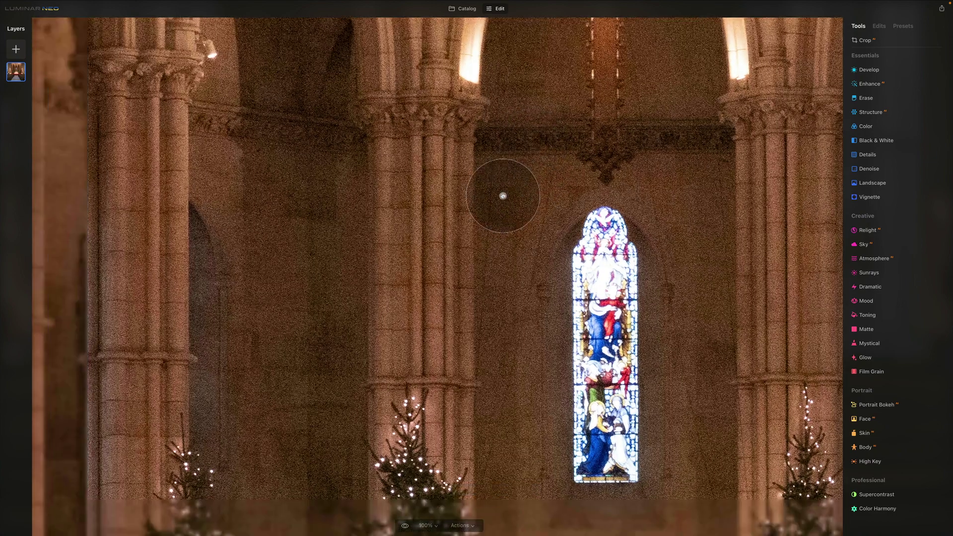
pyautogui.moveTo(558, 362); pyautogui.dragTo(535, 308)
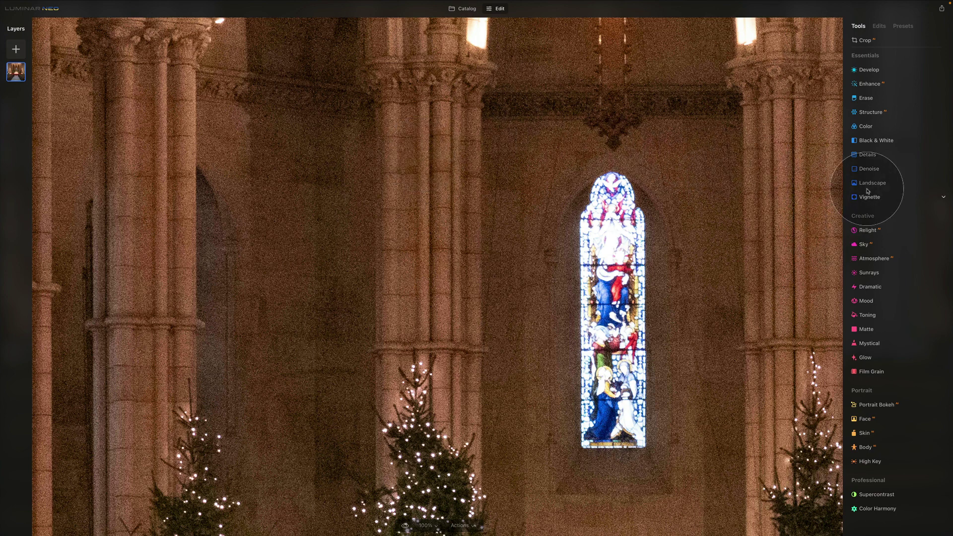
pyautogui.click(878, 169)
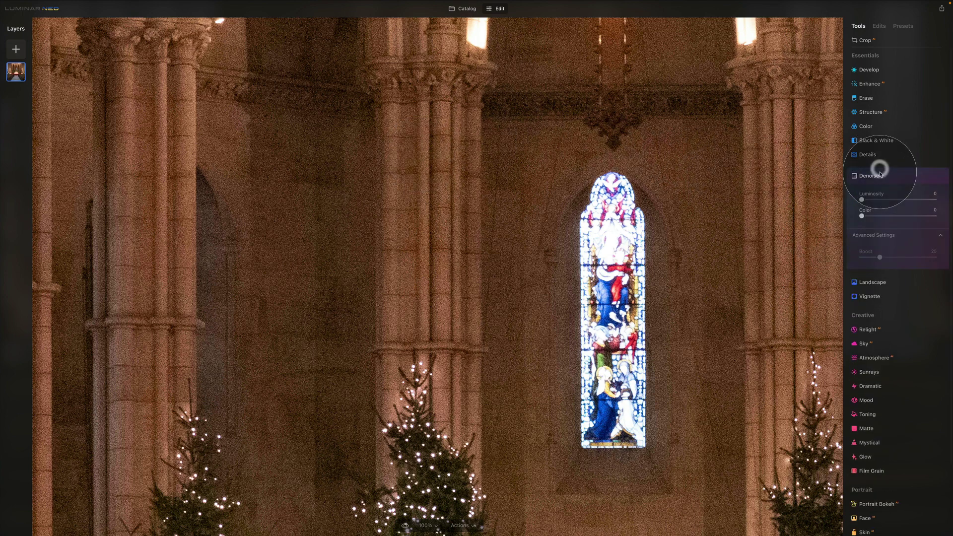
pyautogui.click(880, 200)
pyautogui.moveTo(888, 204); pyautogui.dragTo(919, 204)
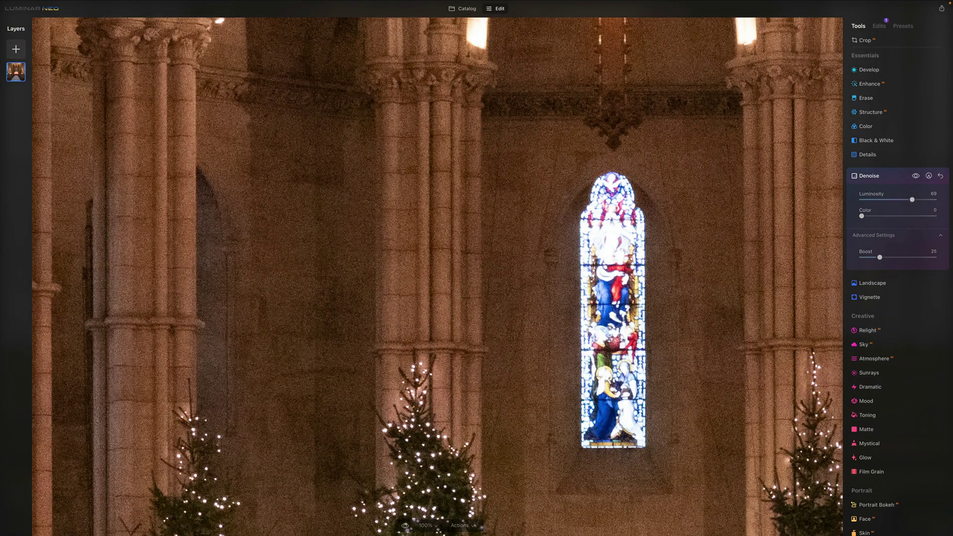
pyautogui.click(916, 176)
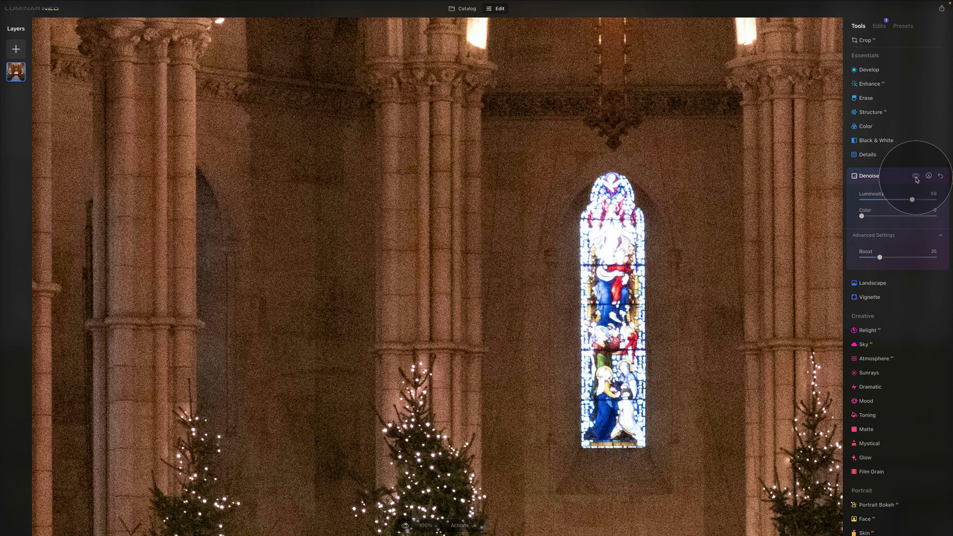
pyautogui.click(915, 176)
pyautogui.click(915, 176)
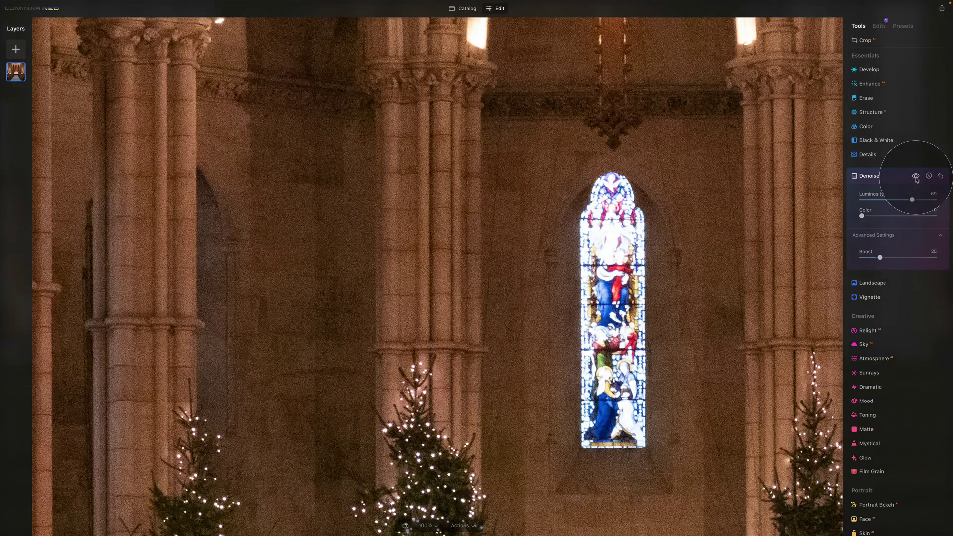
# Raise the Denoise Boost to 60, compare before and after, and zoom to fit
pyautogui.moveTo(893, 262); pyautogui.dragTo(911, 262)
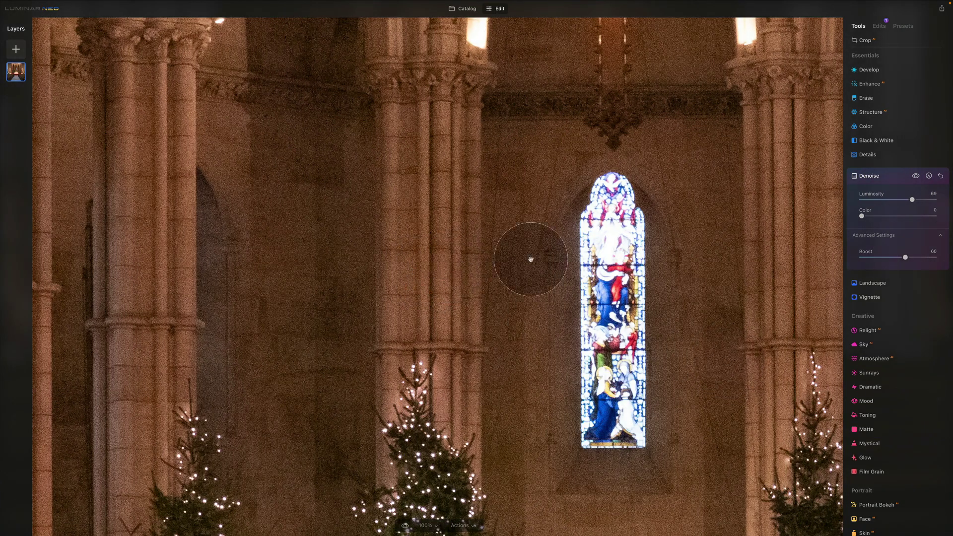
pyautogui.click(916, 176)
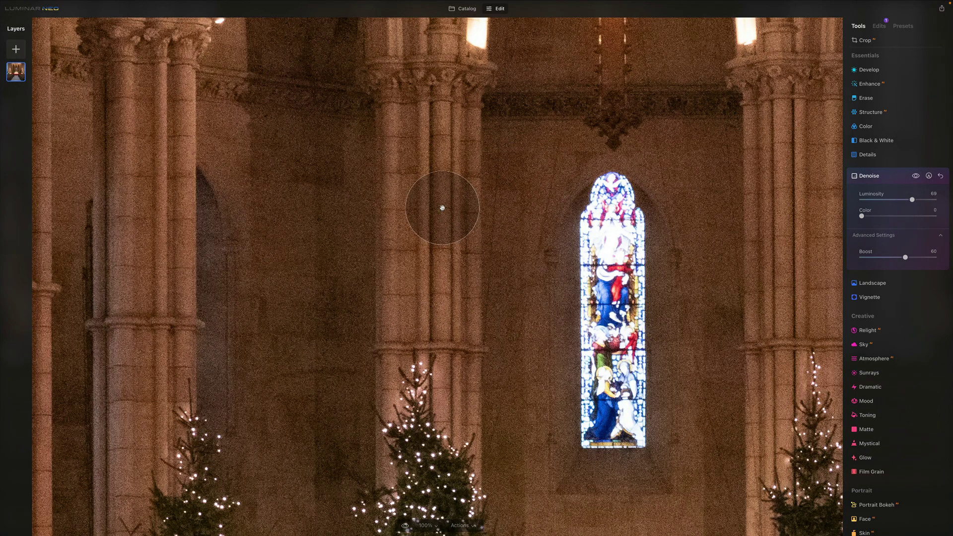
pyautogui.click(441, 203)
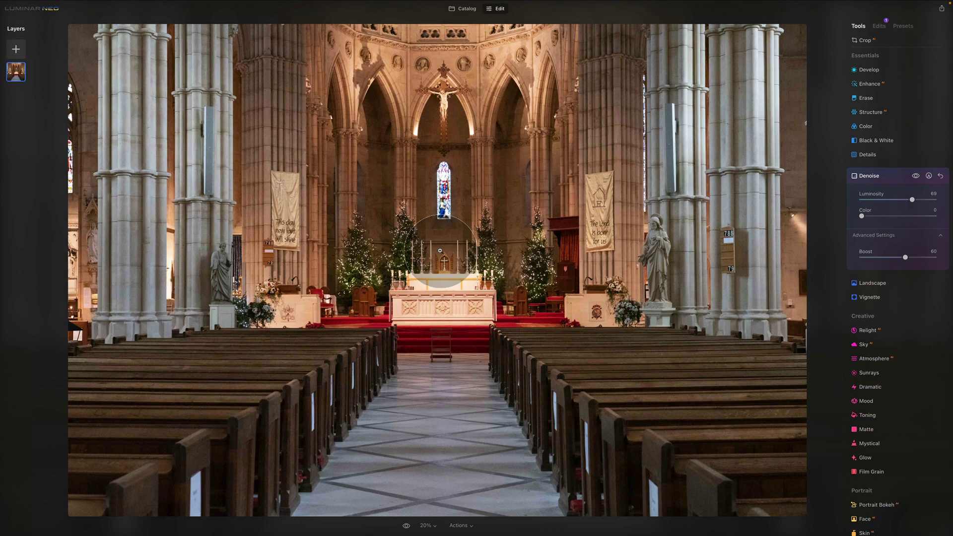
# Open the Details tool on the cathedral photo, with all detail and Sharpen sliders at 0
pyautogui.click(879, 154)
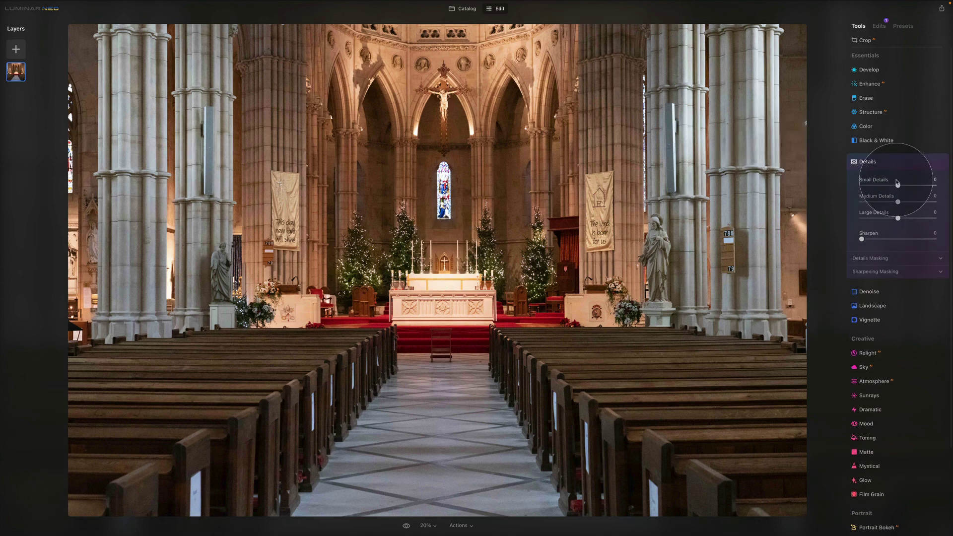